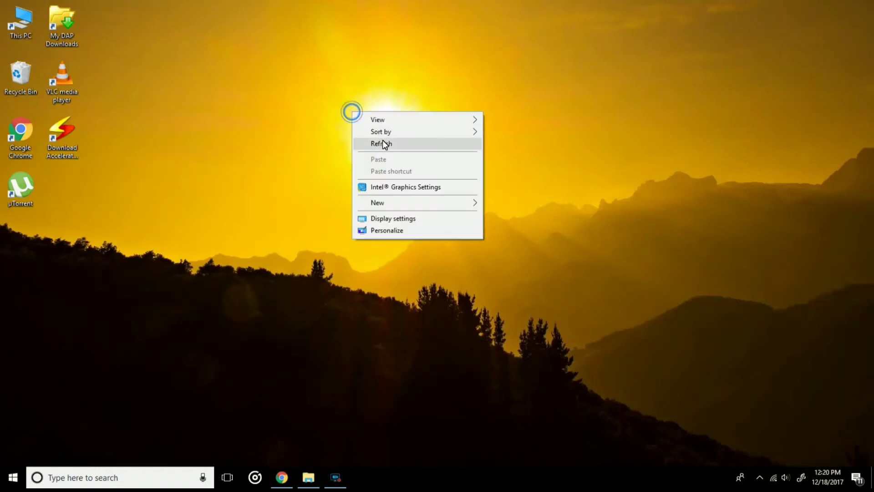
Step: Refresh the Windows desktop
left_click(383, 141)
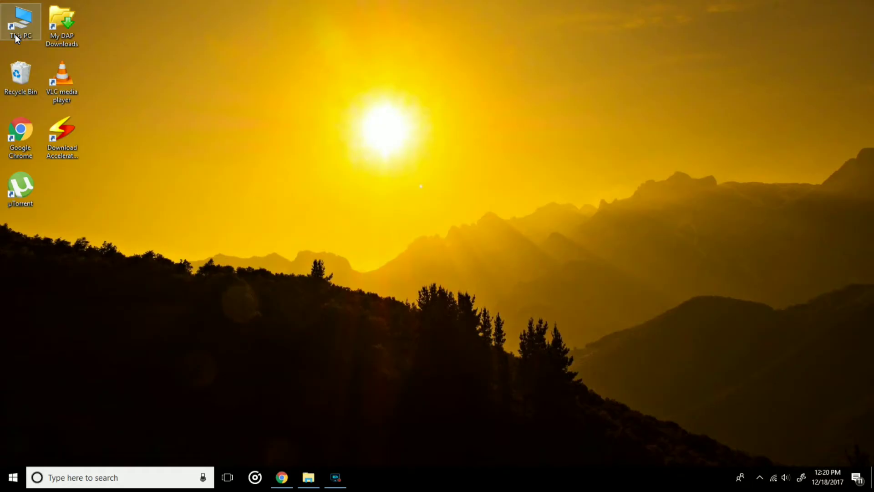
Step: Open This PC, go to Downloads and open the Visual Basic 6.0[A4] archive
double_click(16, 33)
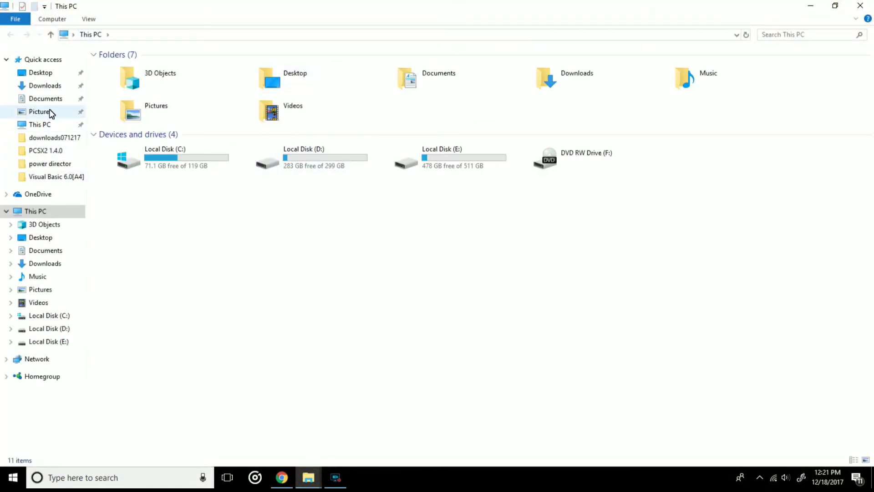
left_click(46, 90)
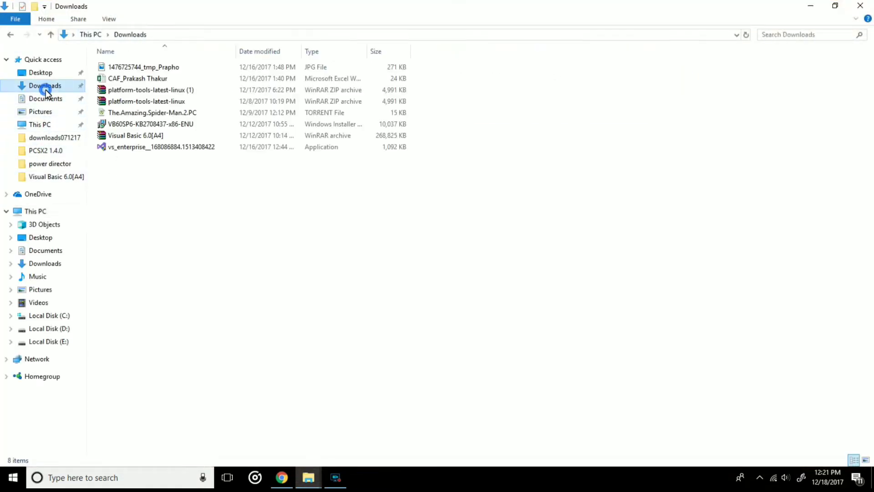
double_click(165, 137)
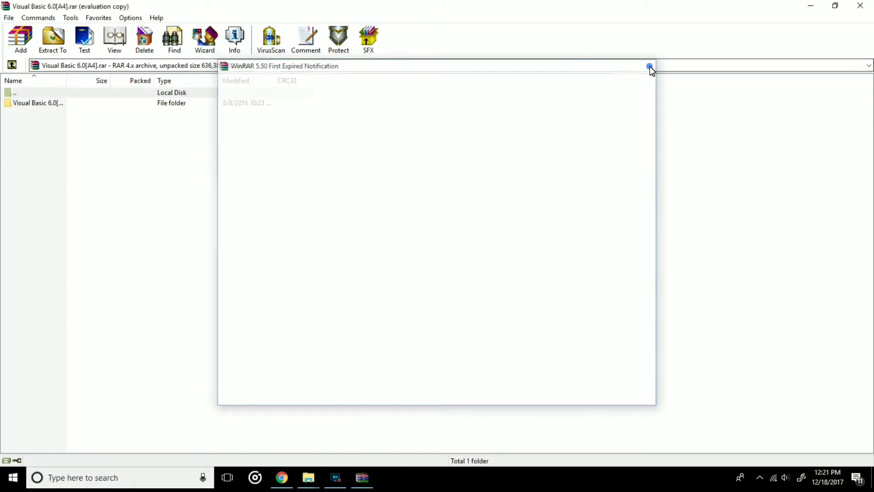
Step: Dismiss the expiry notice and extract the Visual Basic 6.0 folder to the Desktop
left_click(650, 66)
left_click(35, 104)
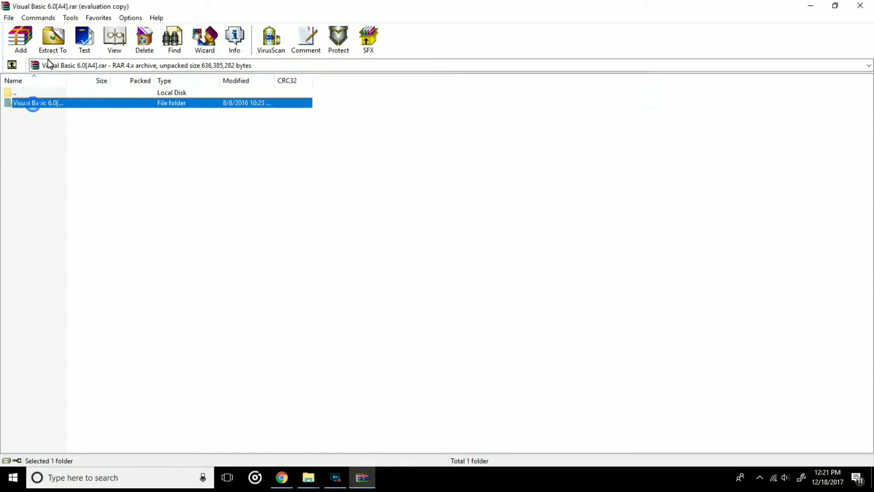
left_click(54, 38)
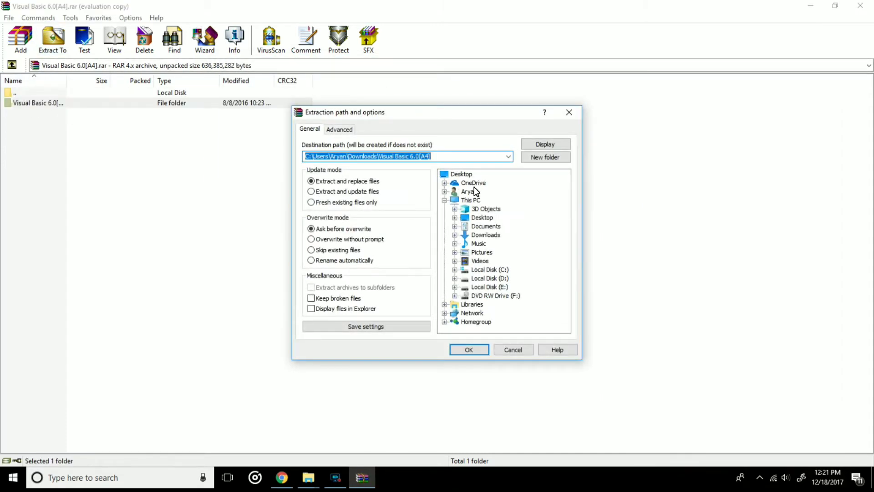
left_click(479, 218)
left_click(464, 351)
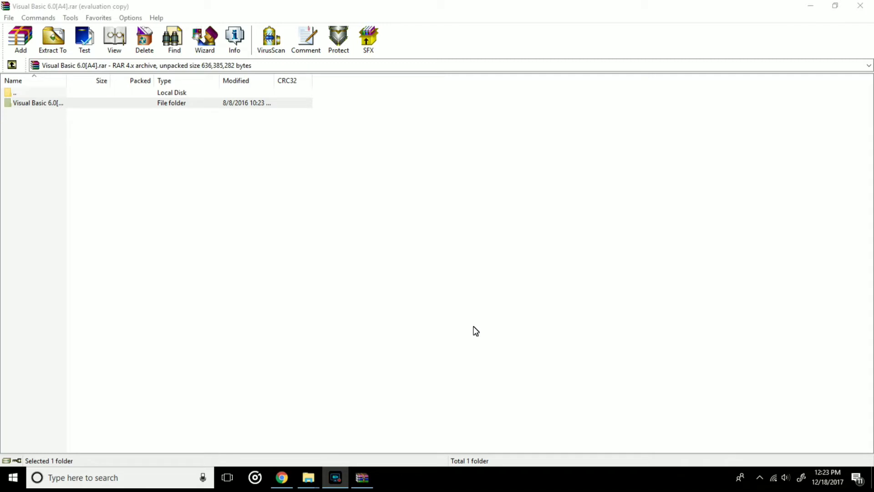
Step: Close the WinRAR window and refresh the desktop
left_click(833, 6)
left_click(615, 36)
right_click(120, 237)
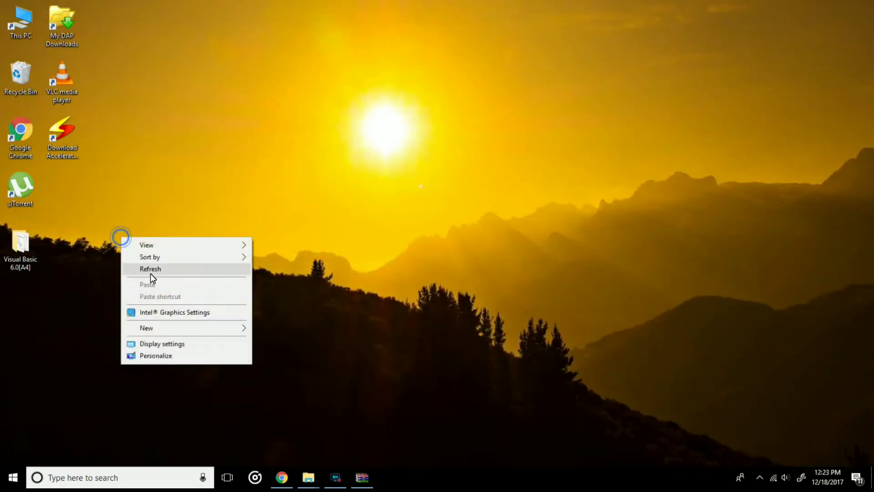
left_click(150, 273)
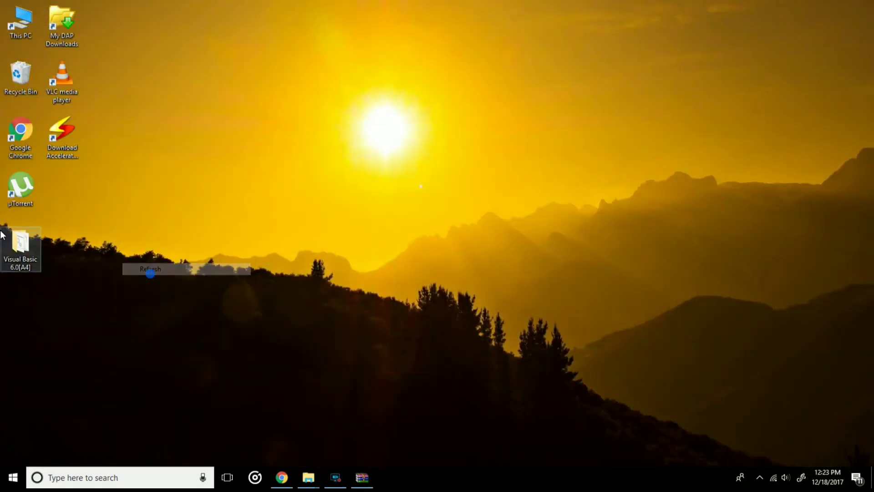
right_click(362, 477)
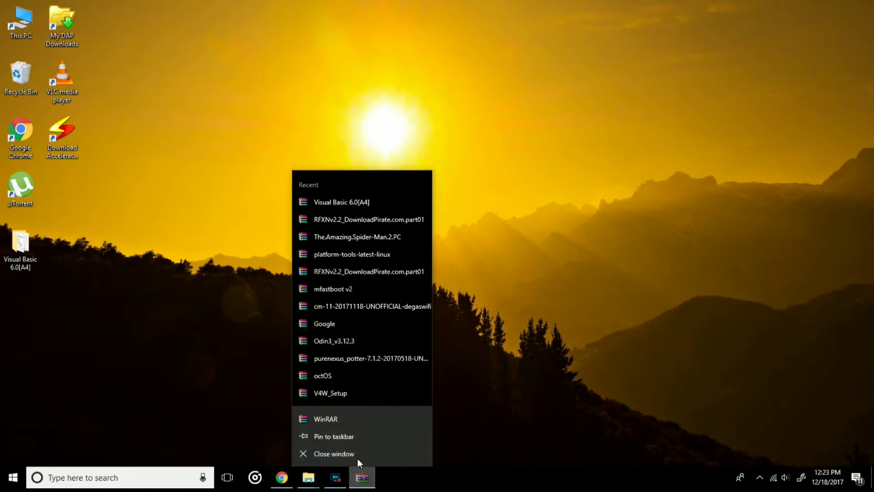
left_click(357, 454)
Step: Open the extracted Visual Basic 6.0[A4] folder and launch its SETUP application
left_click_drag(32, 248, 450, 205)
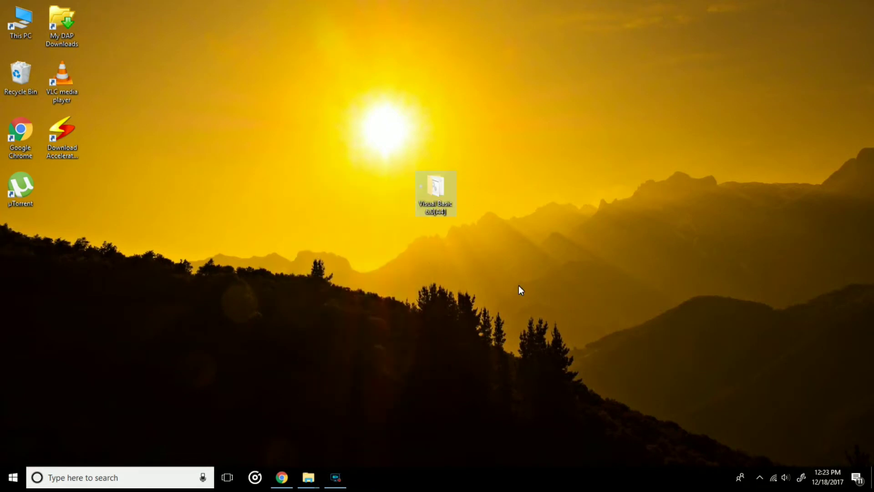
double_click(439, 198)
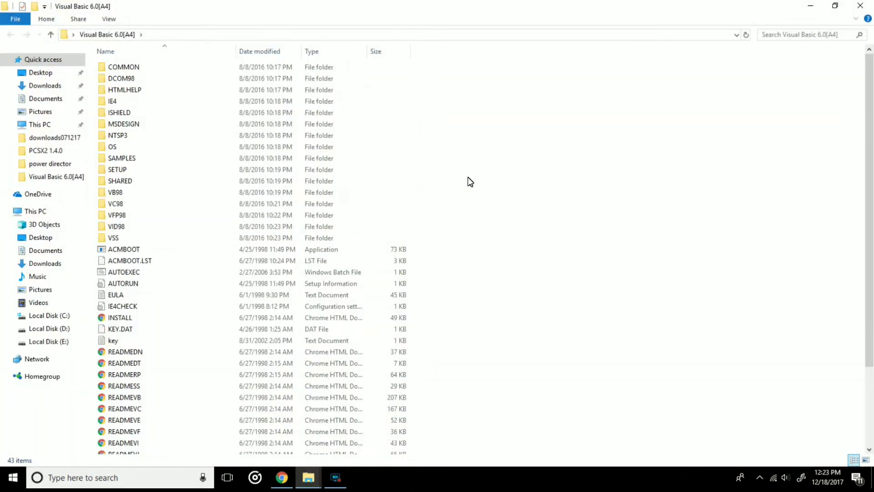
scroll(285, 148, "down", 2)
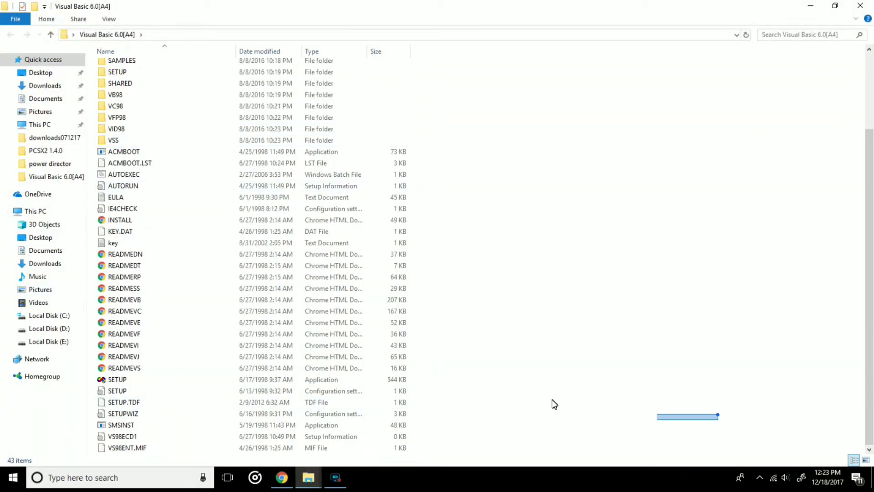
left_click_drag(718, 414, 94, 73)
left_click_drag(248, 269, 677, 212)
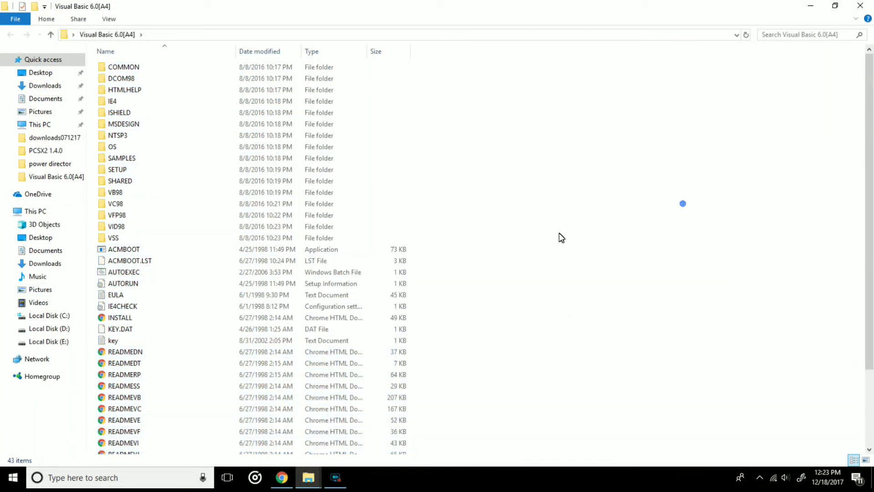
scroll(362, 342, "down", 3)
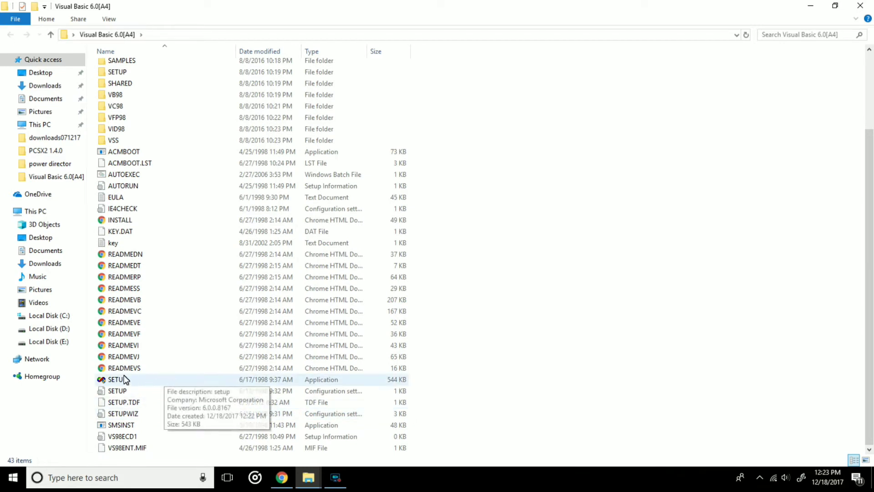
double_click(152, 387)
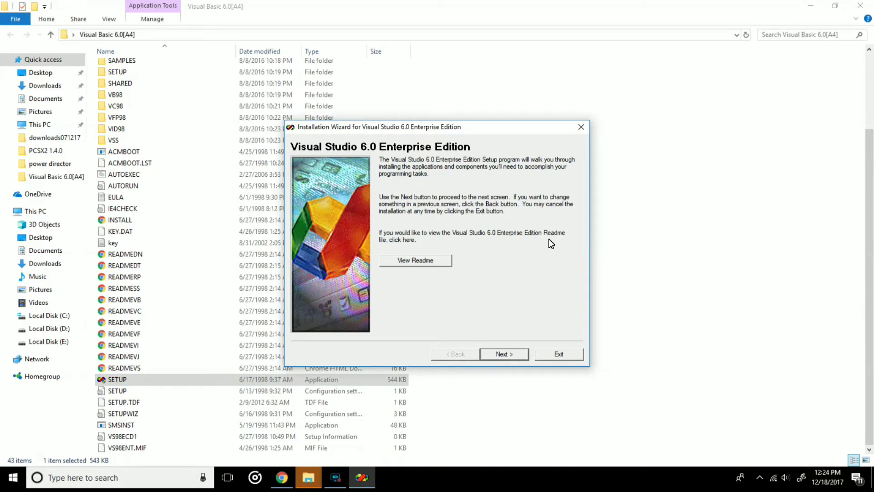
Step: Accept the Visual Studio 6.0 license agreement
key("Return")
key("alt+a")
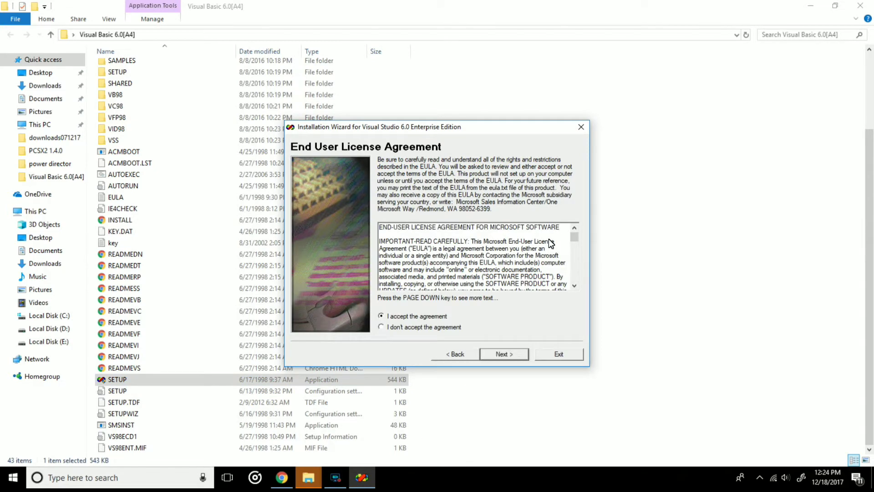
key("Return")
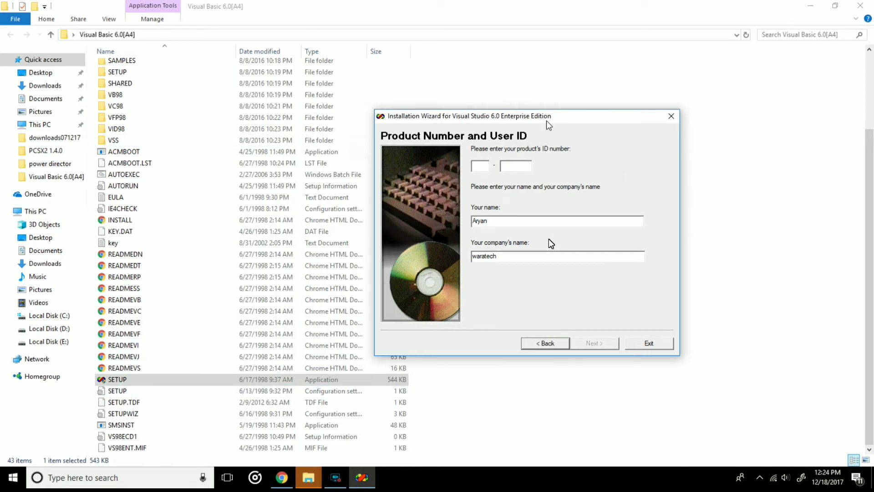
Step: Enter the product ID from key.txt and continue with the Products setup option
double_click(130, 244)
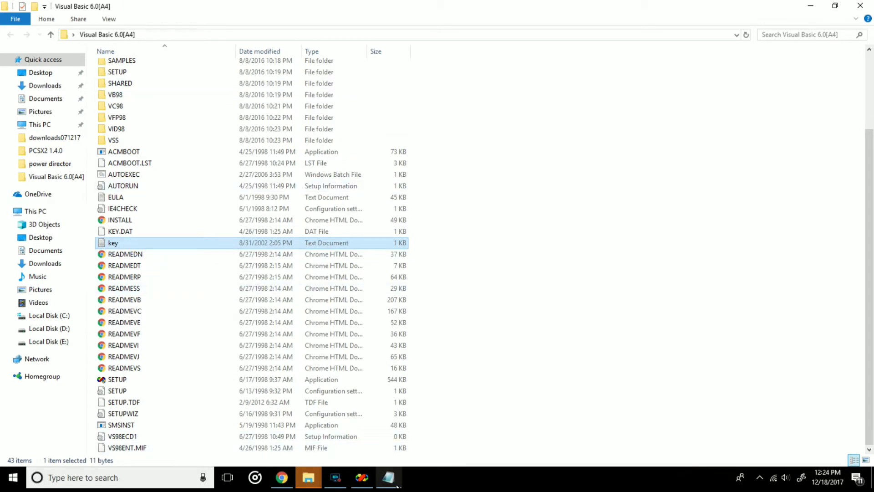
left_click(363, 477)
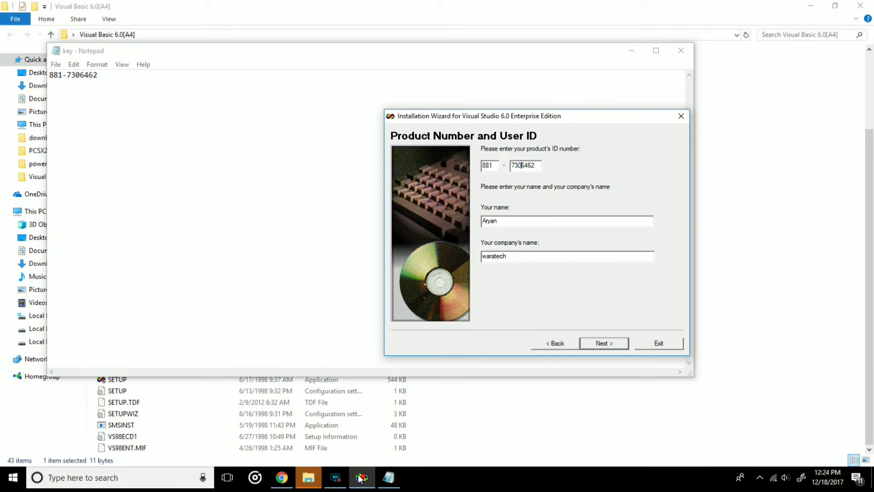
key("Return")
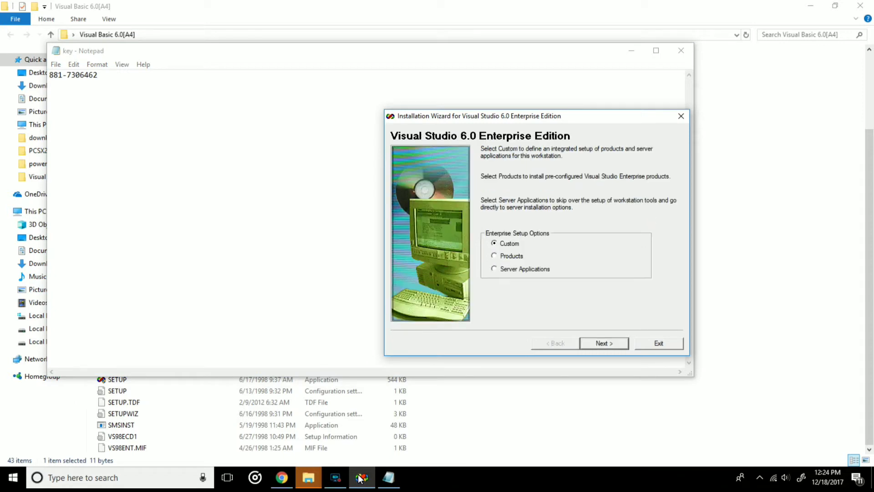
key("Return")
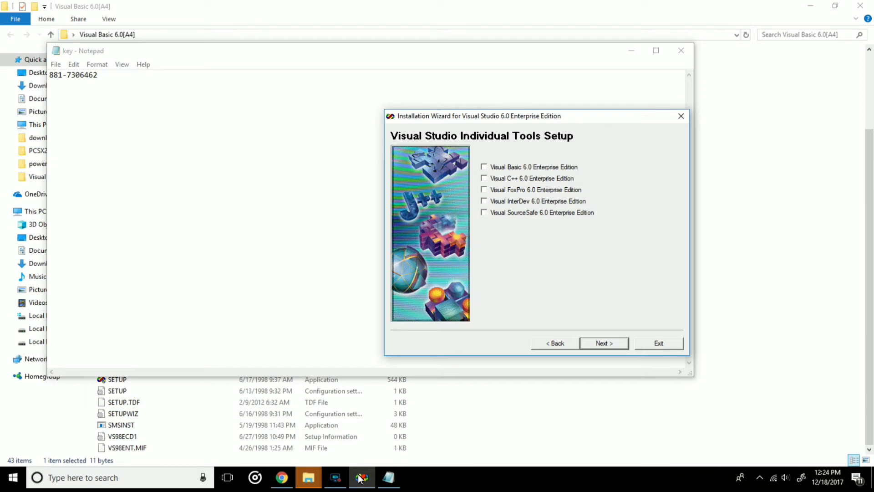
key("alt+b")
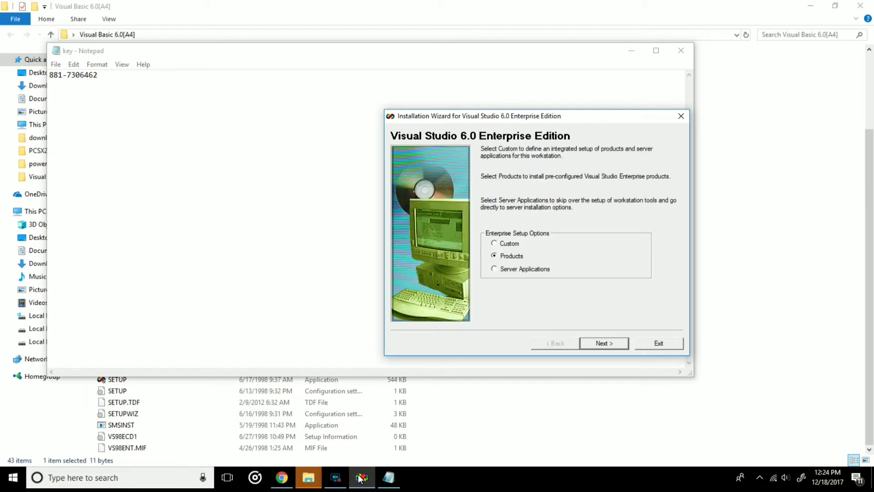
key("Return")
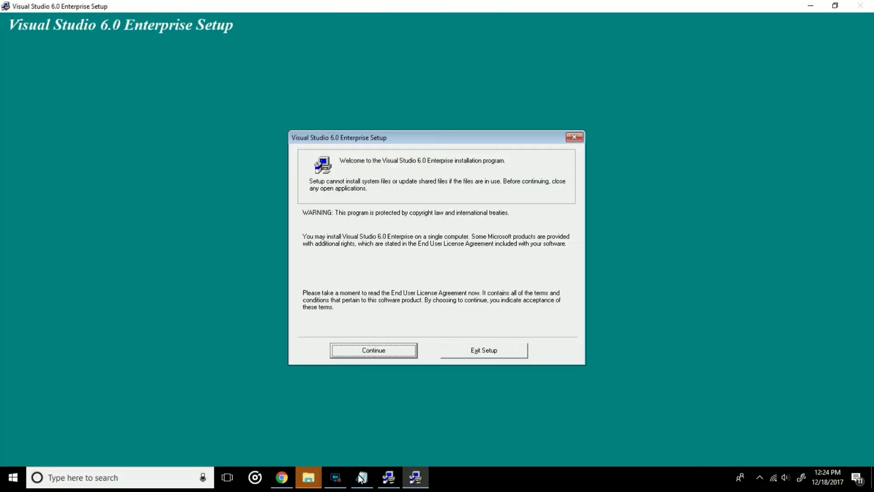
Step: Continue past the Enterprise Setup welcome and Product ID screens
key("Return")
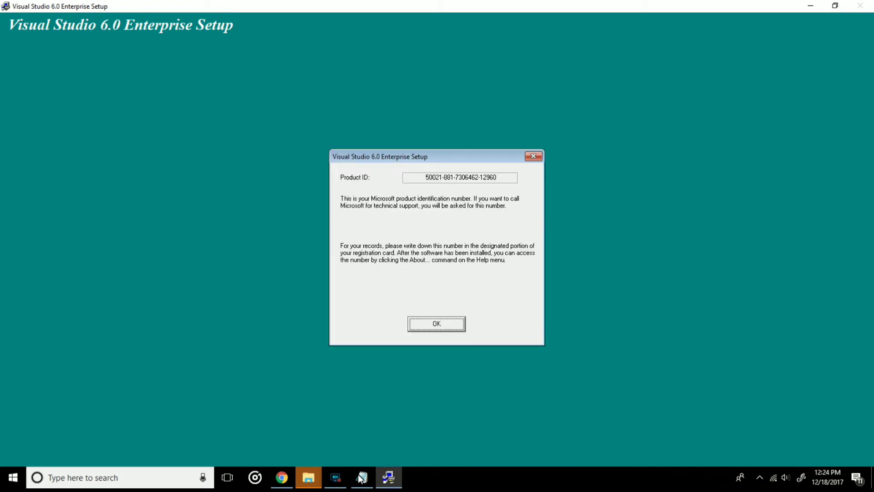
key("Return")
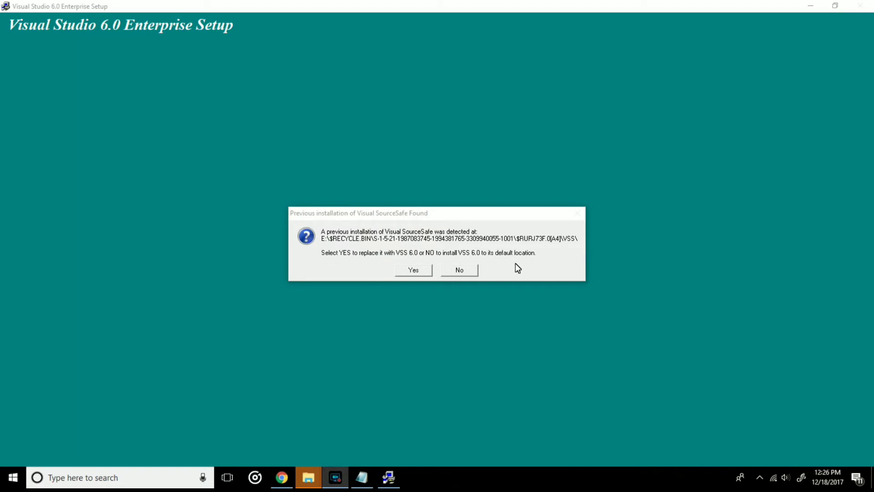
Step: Decline the SourceSafe replacement; untick Visual C++, FoxPro, InterDev, SourceSafe and ActiveX
left_click(458, 270)
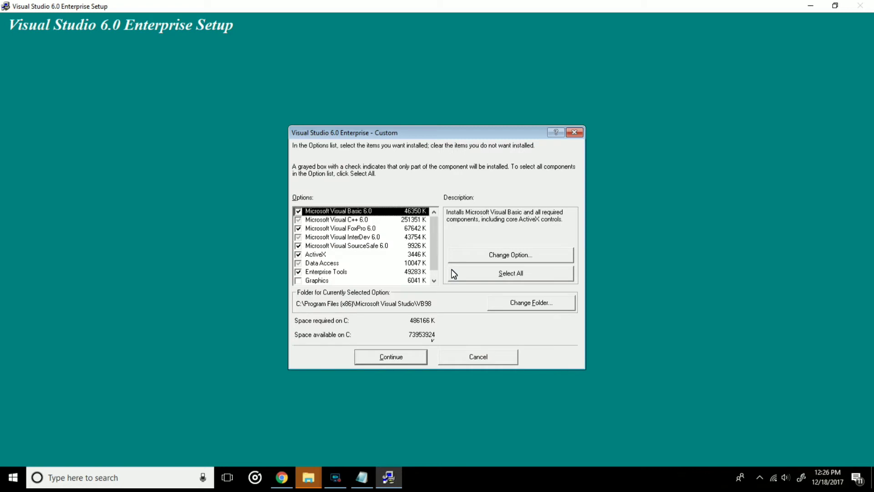
key("Down")
key("space")
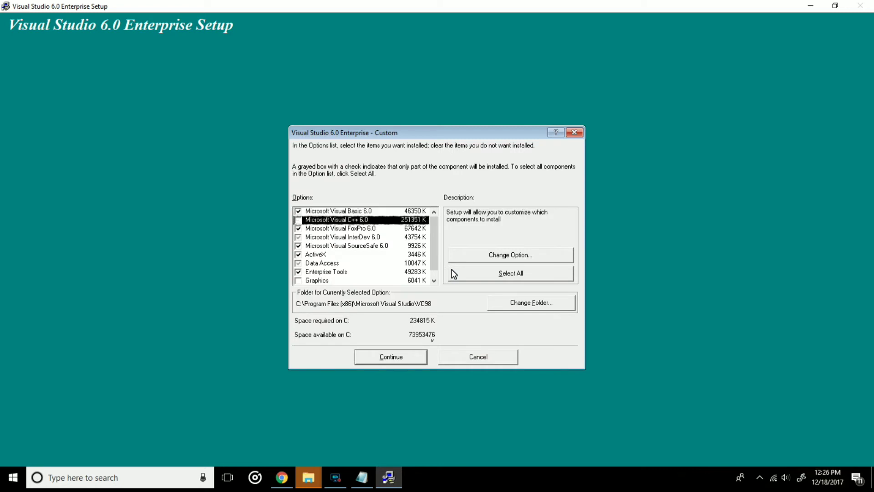
key("Down")
key("space")
key("Down")
key("space")
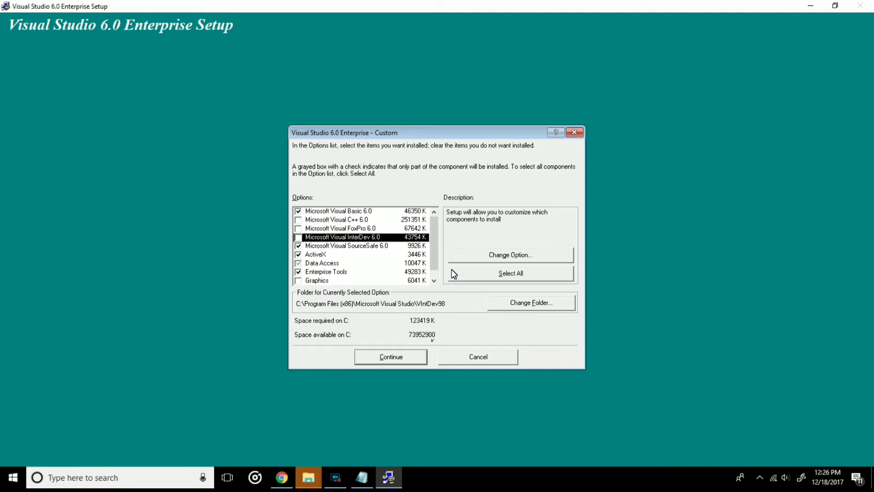
key("Down")
key("space")
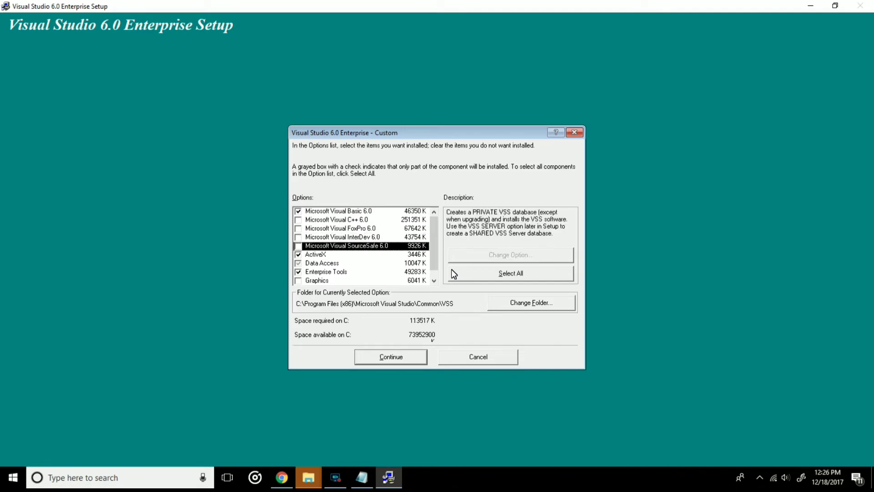
scroll(451, 273, "down", 1)
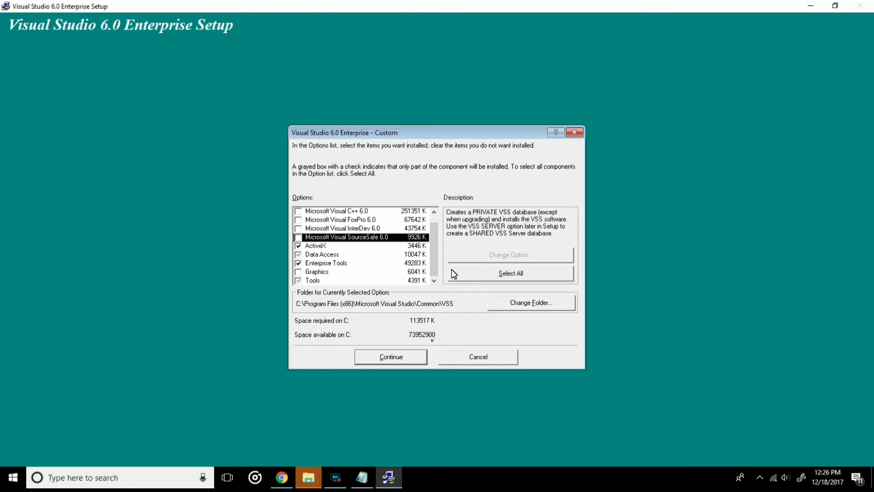
key("Down")
key("space")
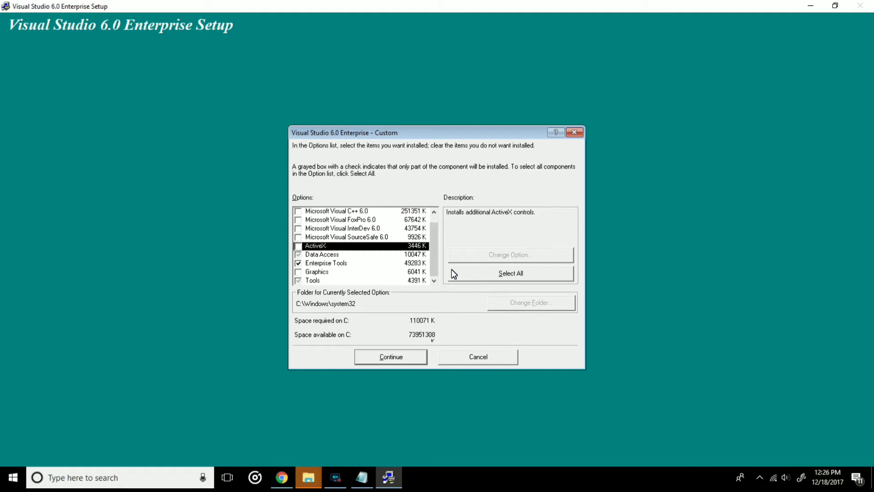
scroll(452, 274, "up", 1)
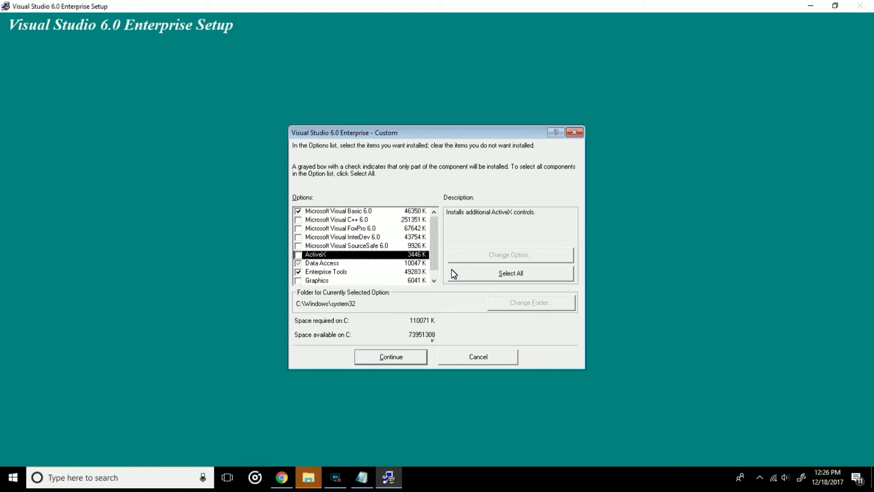
Step: Confirm the custom components and run the install until the DCOM account error
key("Return")
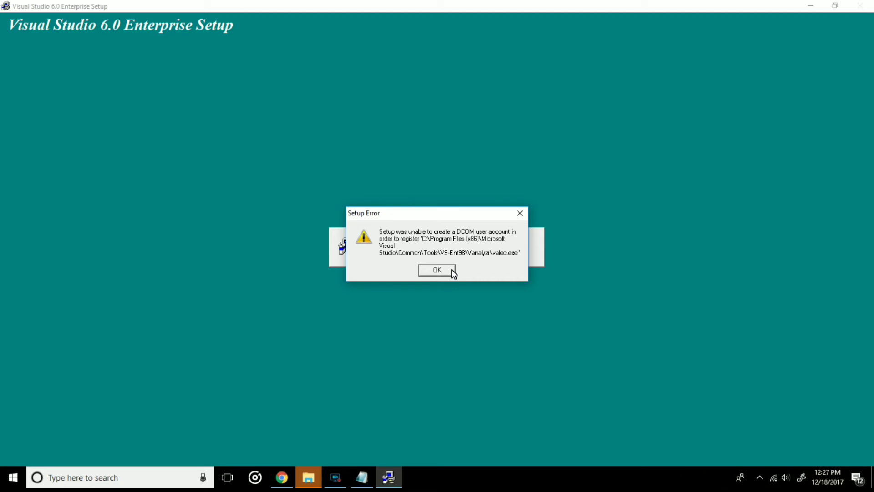
Step: Dismiss the DCOM error and both failure messages, then close the Notepad key file
left_click(452, 270)
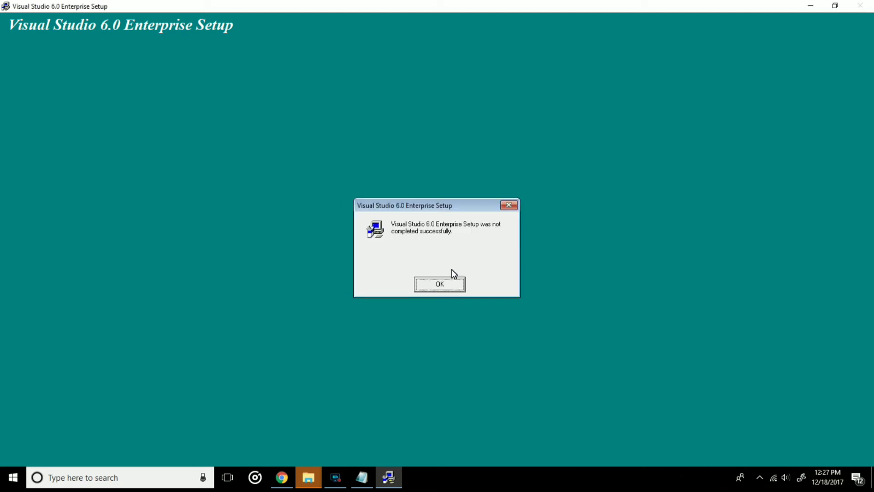
key("Return")
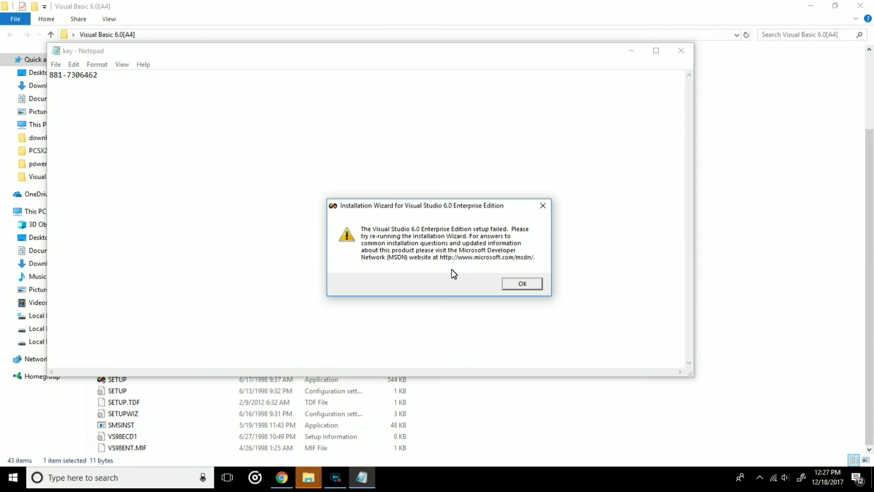
key("Return")
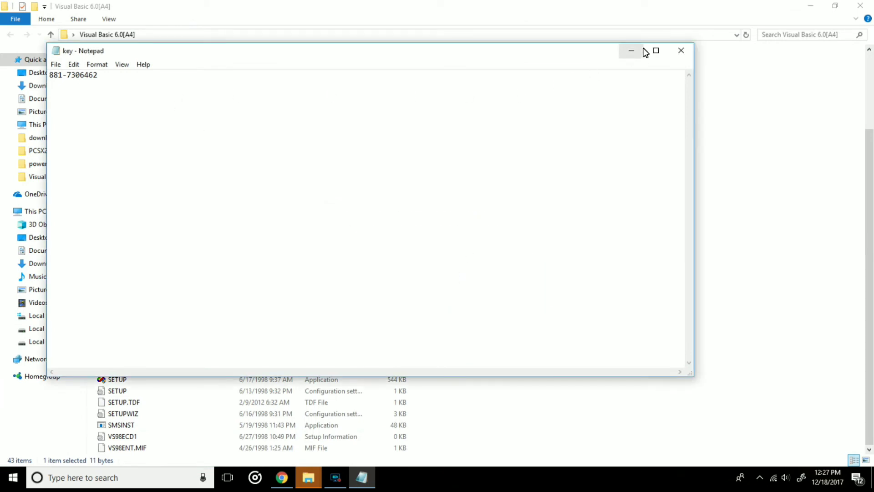
left_click(682, 52)
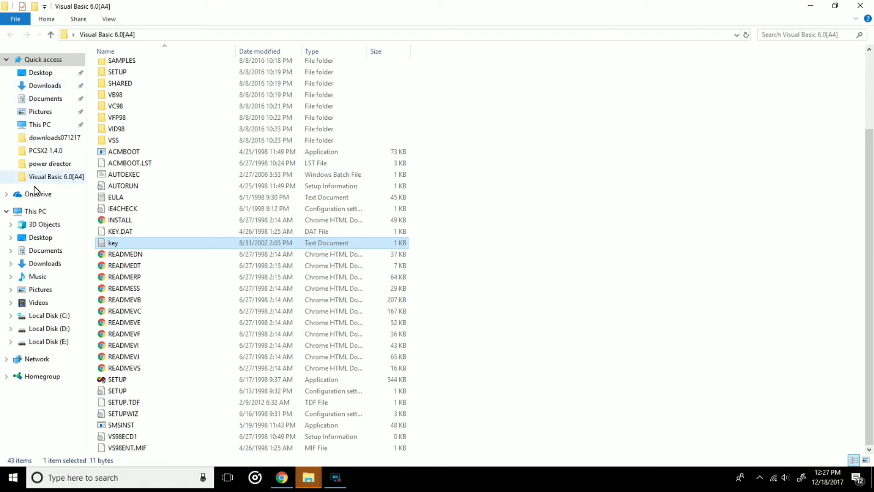
Step: Launch the vs_enterprise installer from Downloads and accept its license terms
left_click(37, 86)
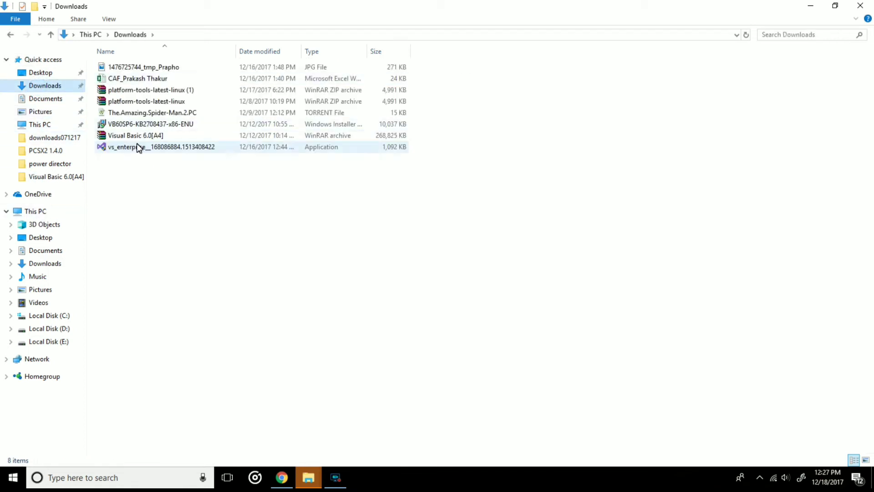
left_click_drag(133, 148, 163, 174)
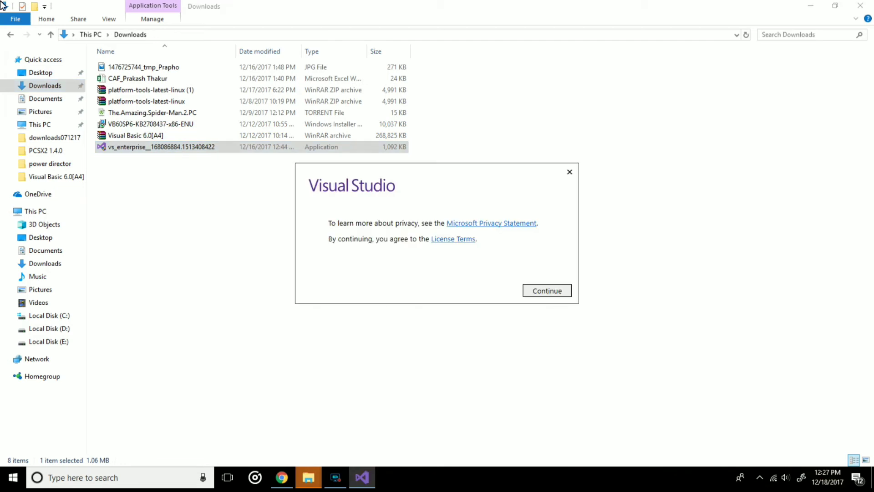
left_click(547, 291)
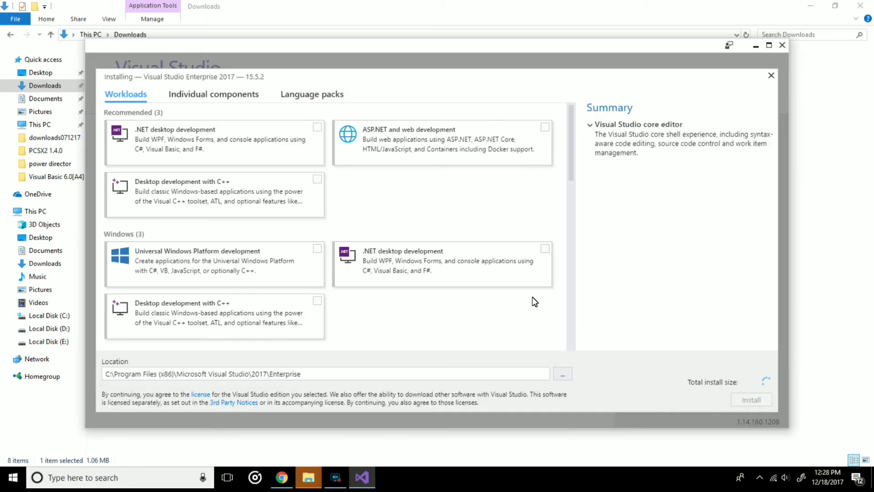
scroll(533, 302, "down", 4)
scroll(533, 301, "down", 5)
scroll(533, 302, "up", 10)
Step: Tick the .NET desktop, Universal Windows Platform and Game development with Unity workloads
key("space")
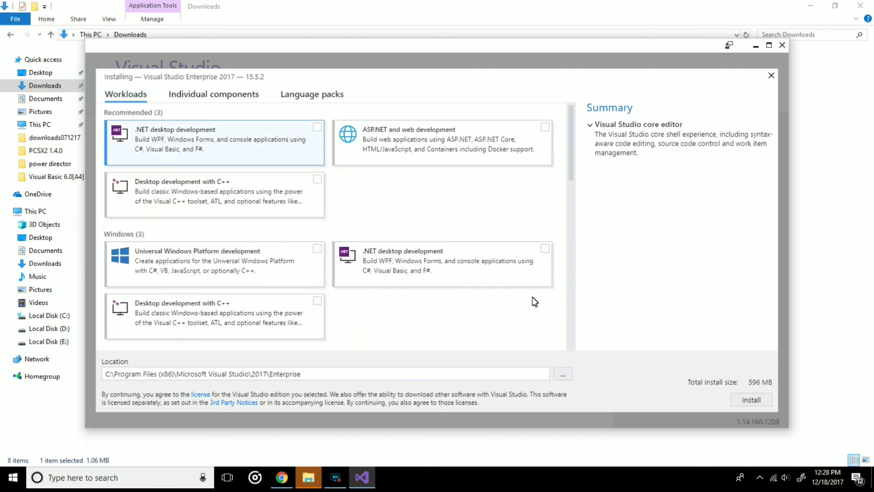
key("Down")
key("Down")
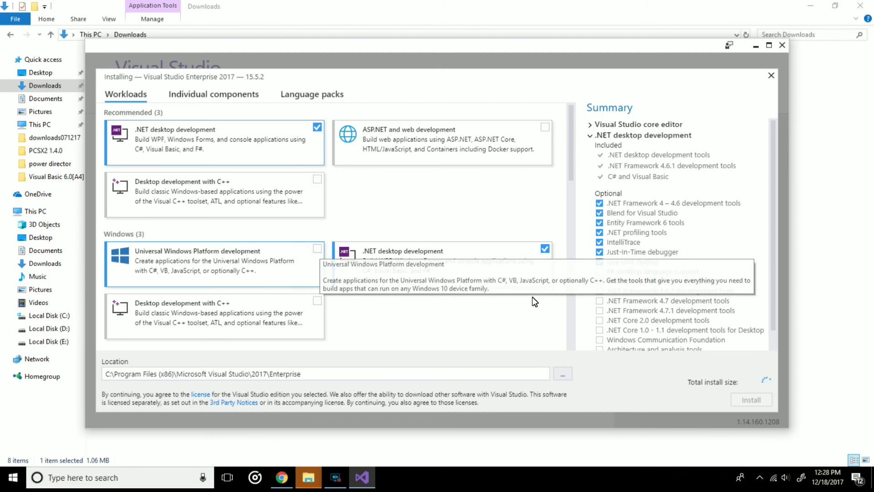
key("space")
key("Down")
key("Down")
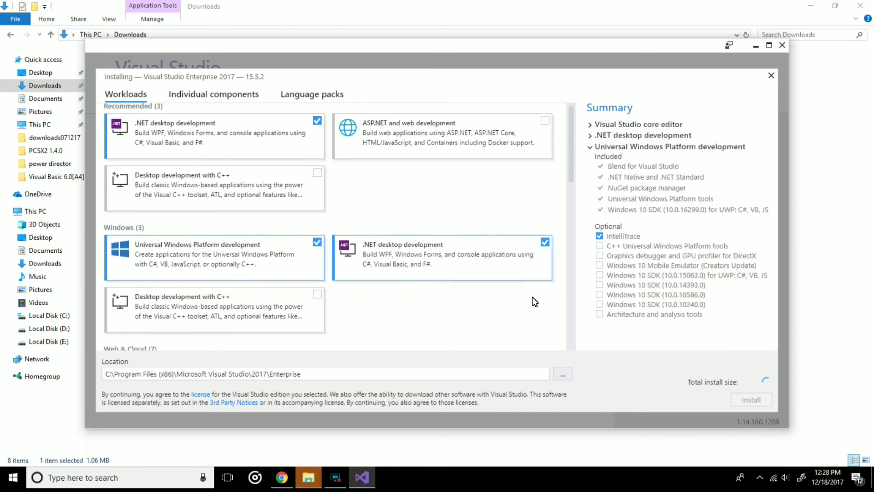
key("Down")
key("Down")
key("Down")
key("Down")
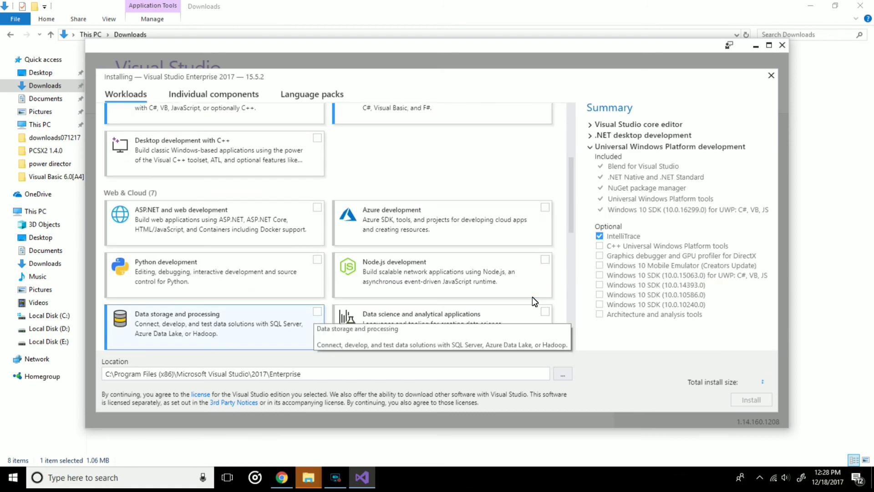
key("space")
key("Up")
key("Up")
key("Up")
key("Down")
key("Down")
key("Down")
key("Down")
key("Down")
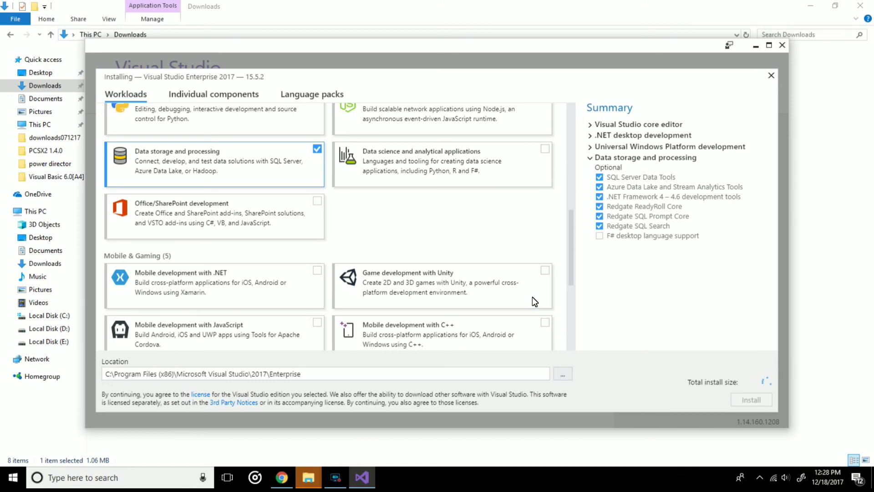
key("Down")
key("Down")
key("Down")
key("Up")
key("Up")
key("Up")
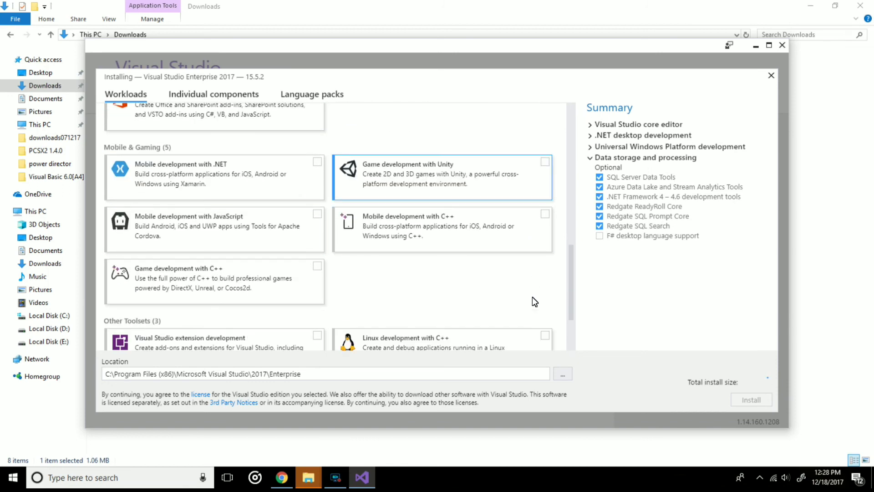
key("space")
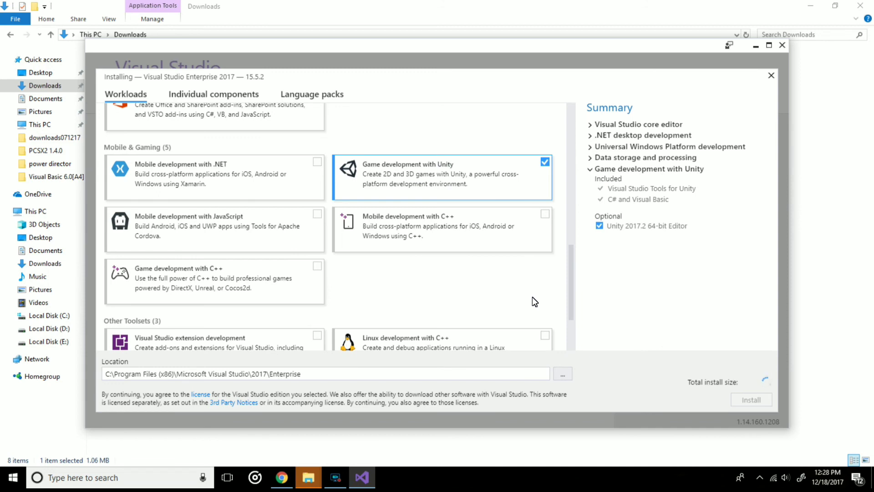
Step: Review the chosen workloads and start installing Visual Studio Enterprise 2017
key("Down")
key("Down")
key("Down")
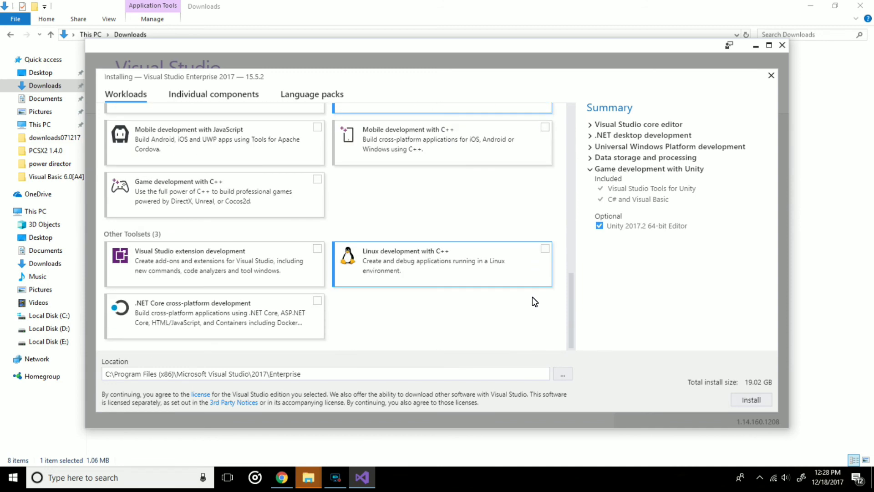
key("Up")
key("Up")
key("Up")
key("Up")
key("Up")
key("Up")
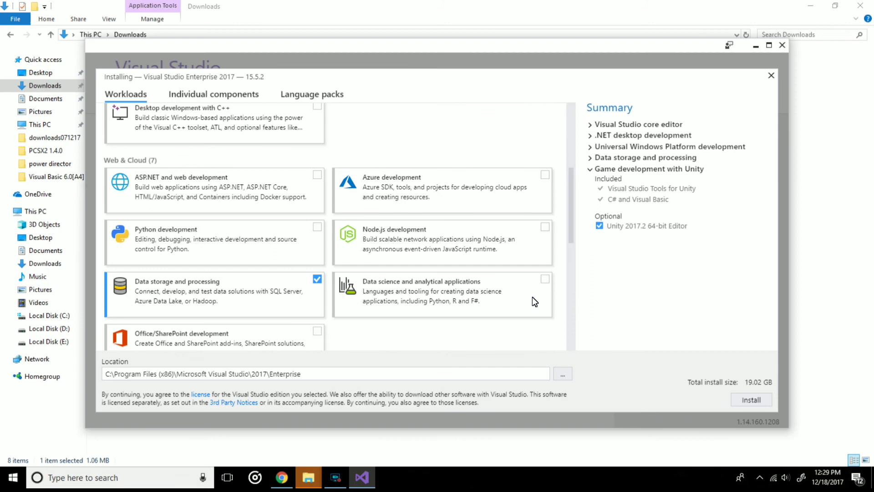
key("Up")
key("Up")
key("Up")
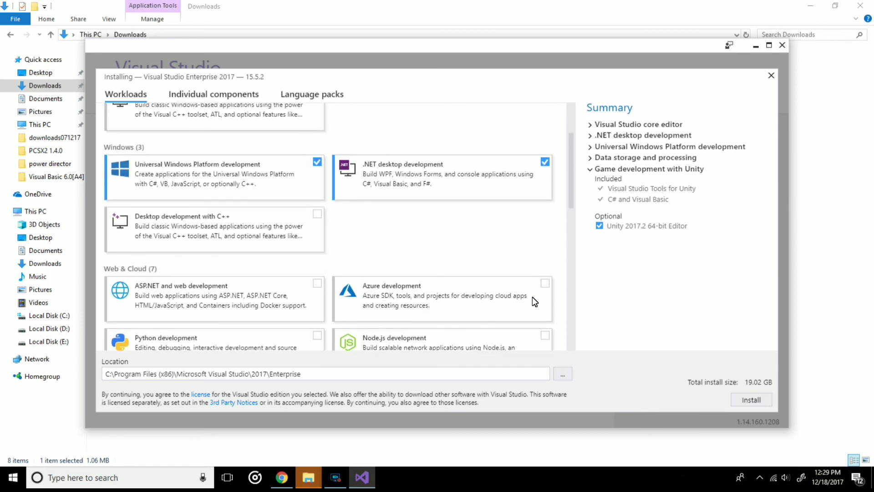
key("Up")
key("Up")
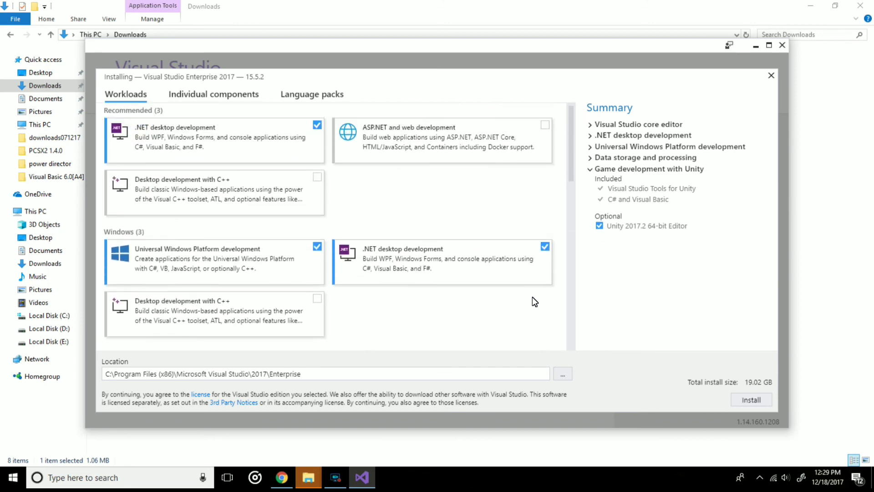
key("Left")
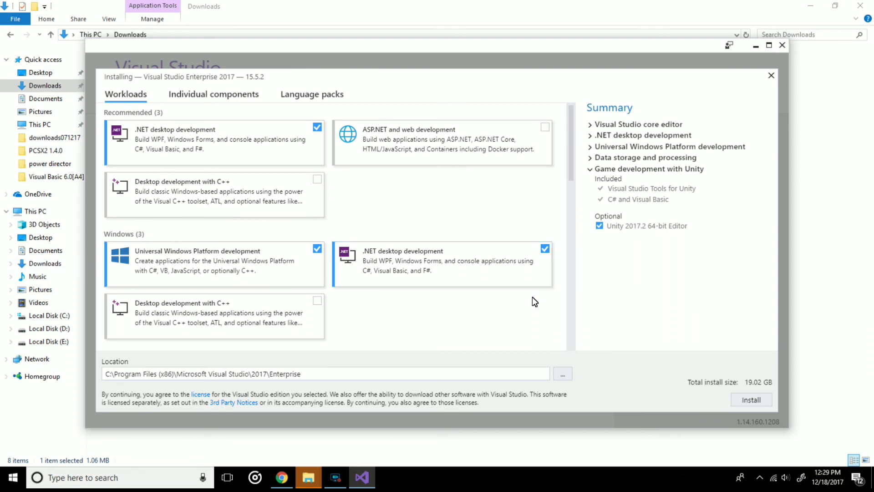
key("Tab")
key("Tab")
key("Tab")
key("Tab")
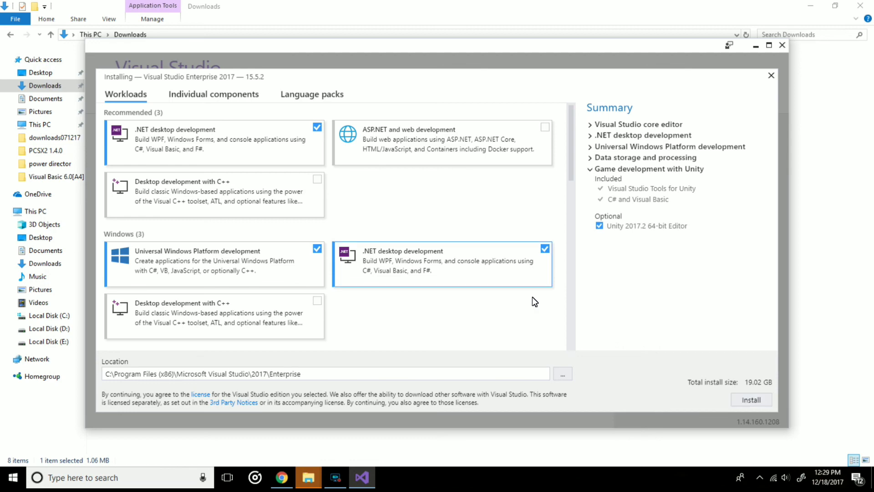
key("Down")
key("Down")
key("Down")
key("Down")
key("Down")
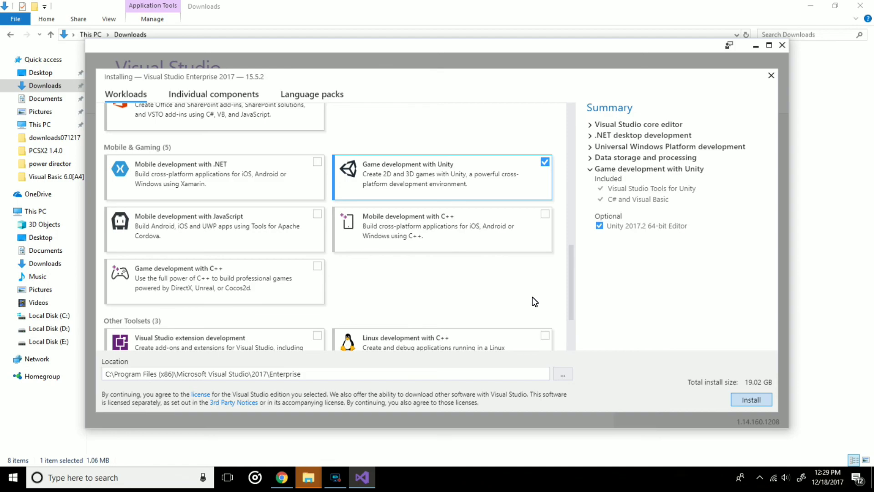
key("Tab")
key("Return")
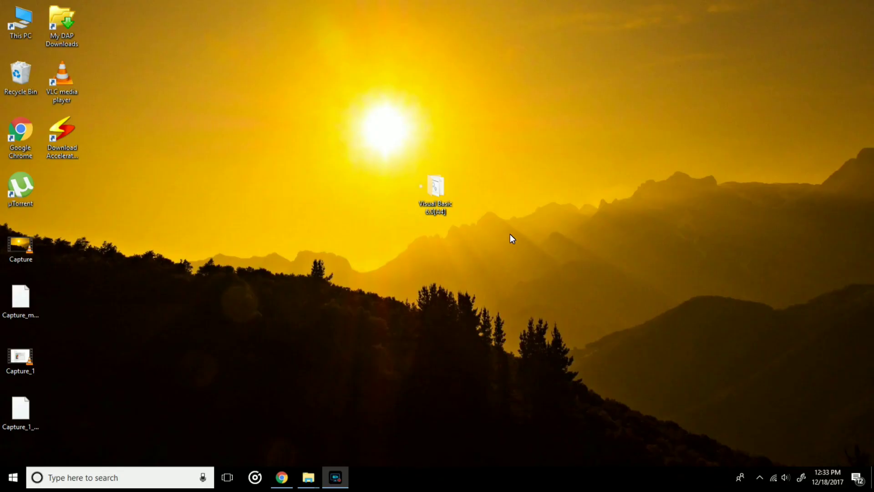
Step: Refresh the desktop twice and briefly view, then dismiss, the Start menu power options
right_click(560, 239)
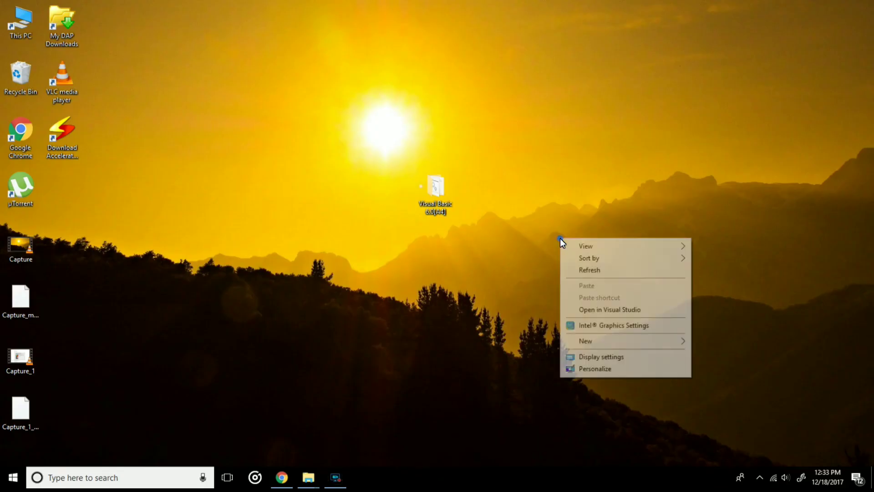
left_click(582, 268)
left_click(12, 478)
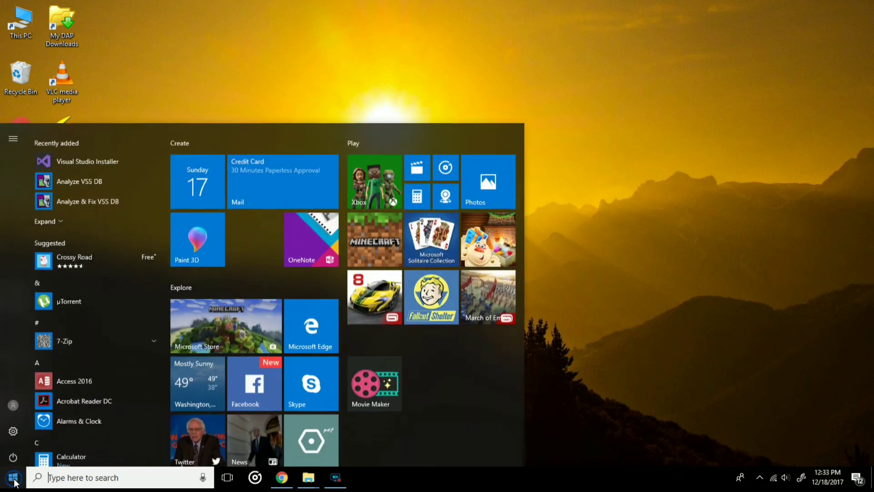
left_click(19, 458)
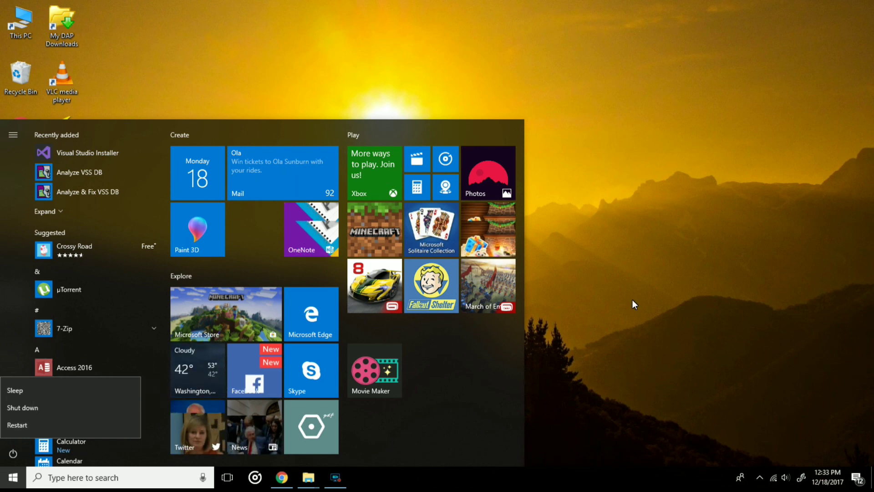
key("Escape")
right_click(671, 223)
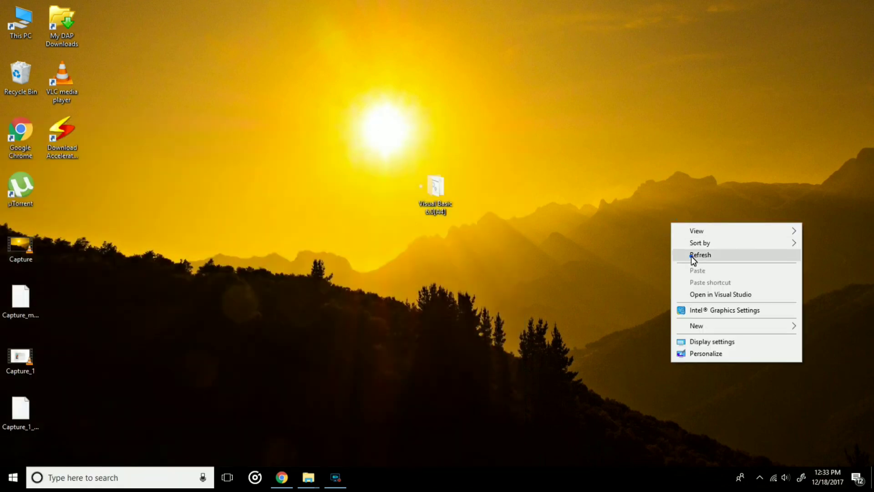
left_click(691, 256)
Step: Search for 'vi' and launch the Microsoft Visual Basic 6.0 best match
left_click(134, 475)
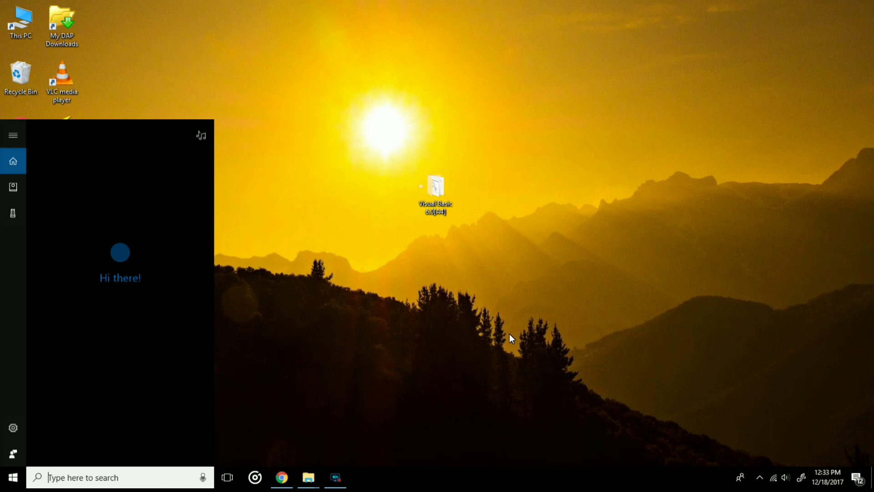
type("vi")
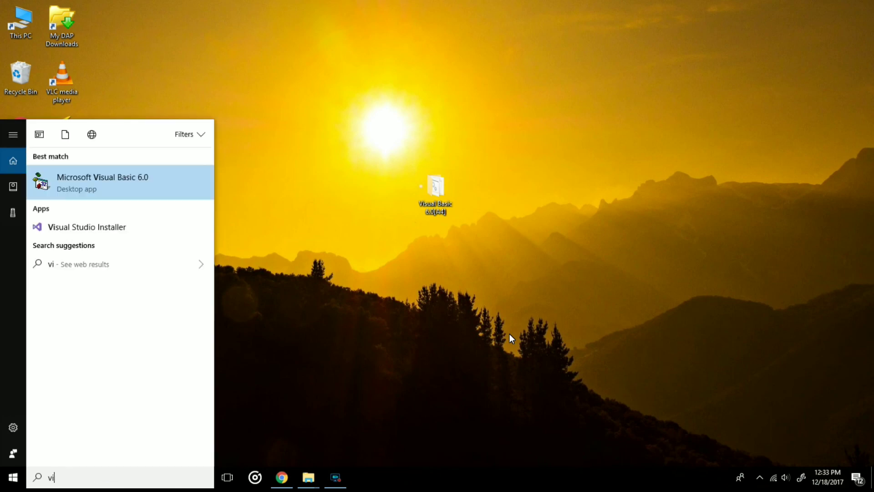
mouse_move(119, 182)
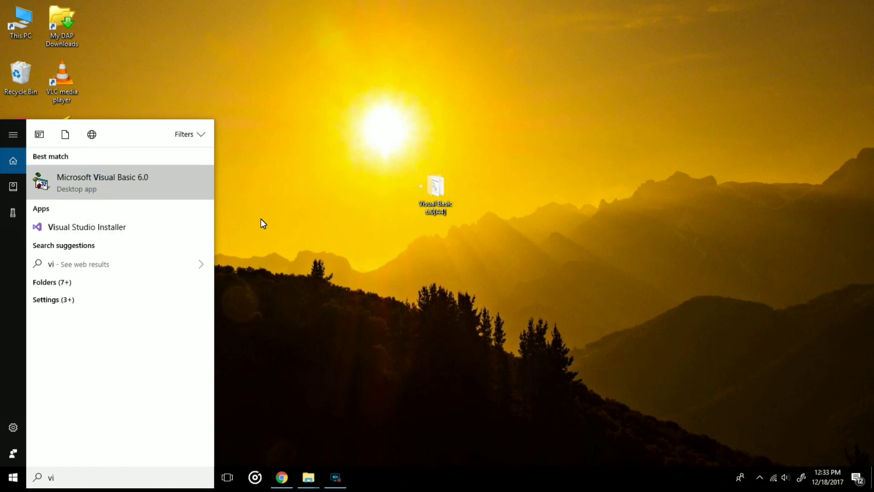
left_click(115, 192)
right_click(127, 188)
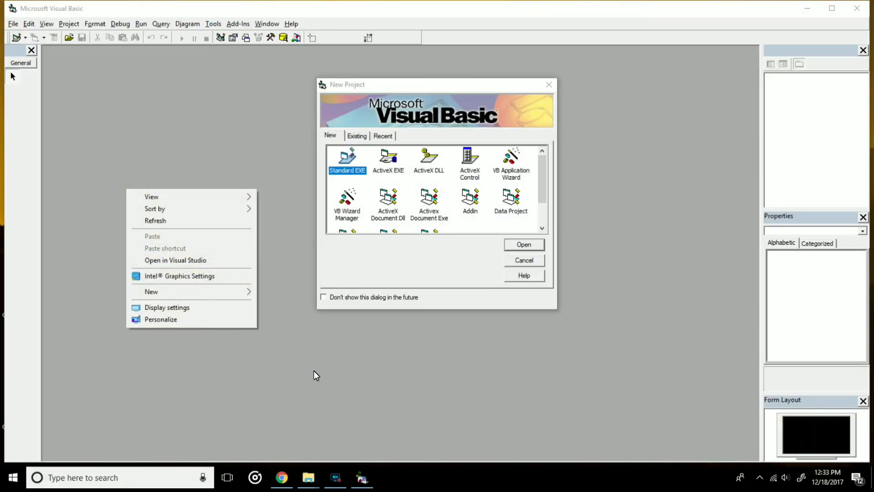
Step: Open a Standard EXE project and maximize the Project1 designer and Form1 windows
left_click(525, 247)
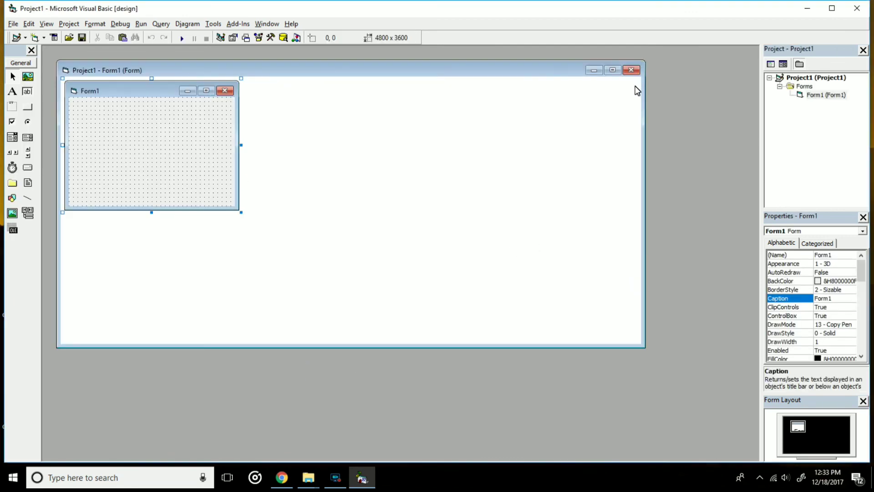
left_click(613, 71)
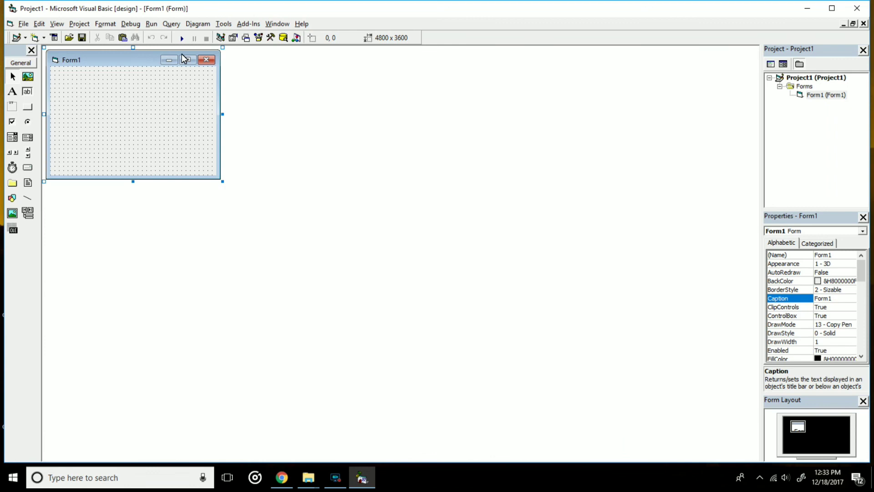
left_click(187, 60)
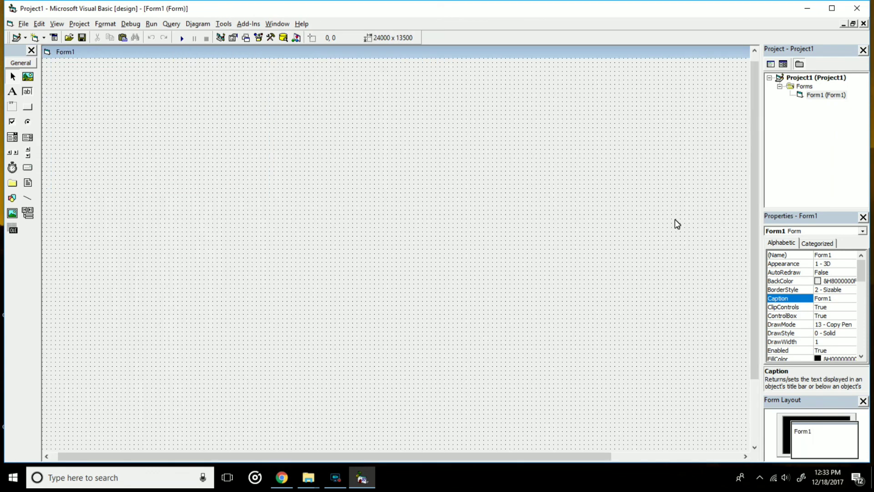